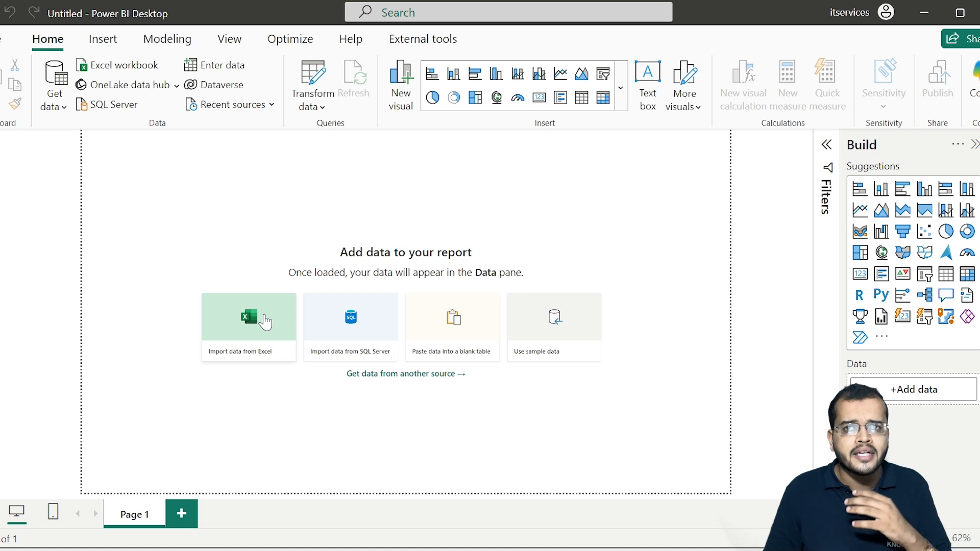
# - Import the Excel workbook Campaign Users.xlsx from the Downloads folder as the report's data source
pyautogui.click(265, 321)
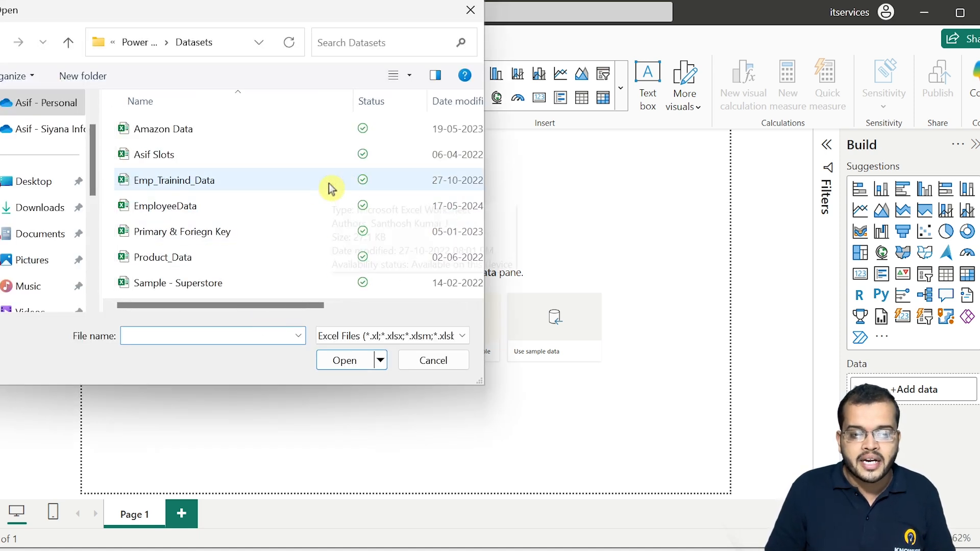
pyautogui.click(31, 209)
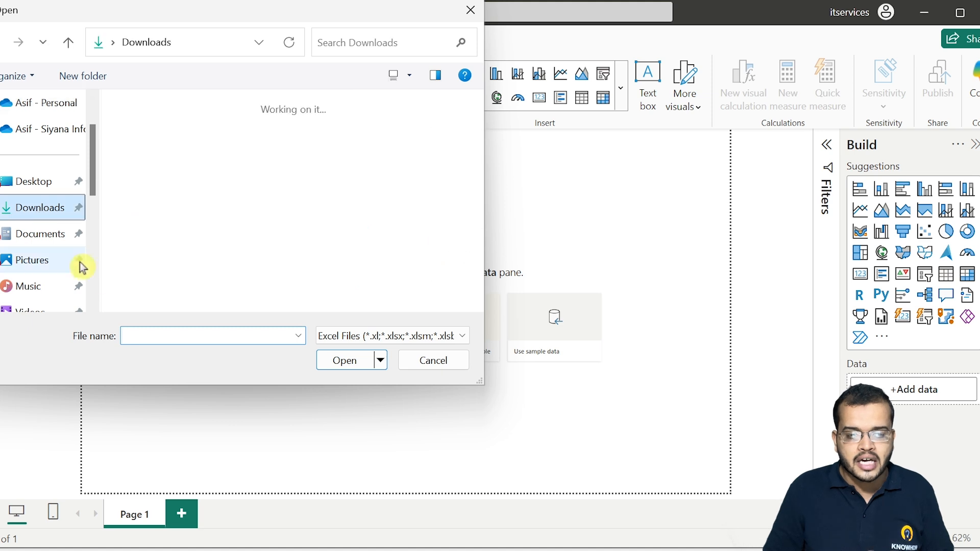
pyautogui.write('ca')
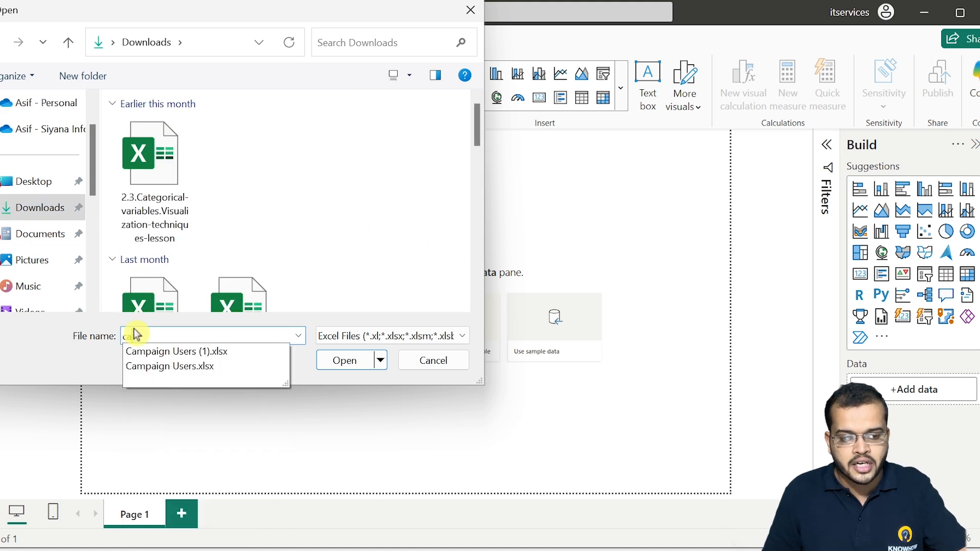
pyautogui.click(197, 367)
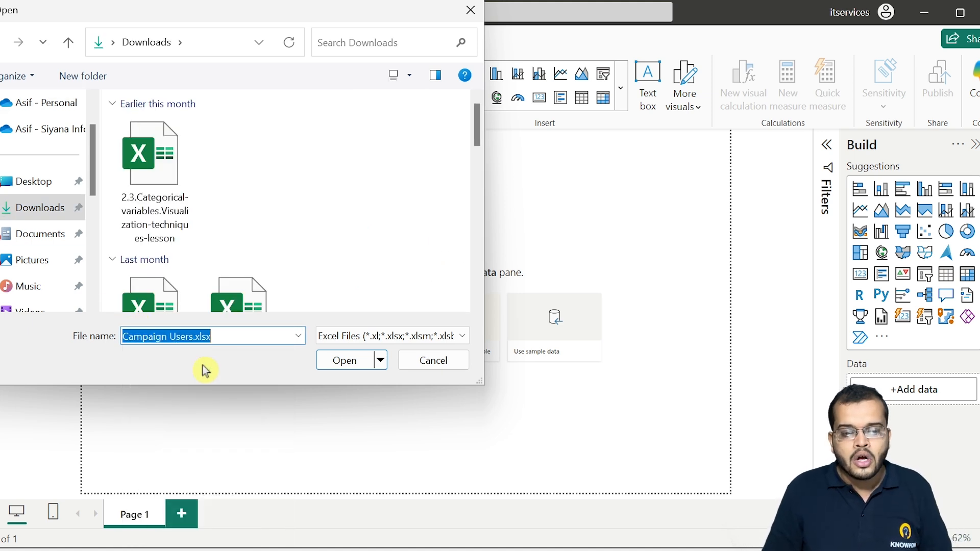
pyautogui.click(329, 363)
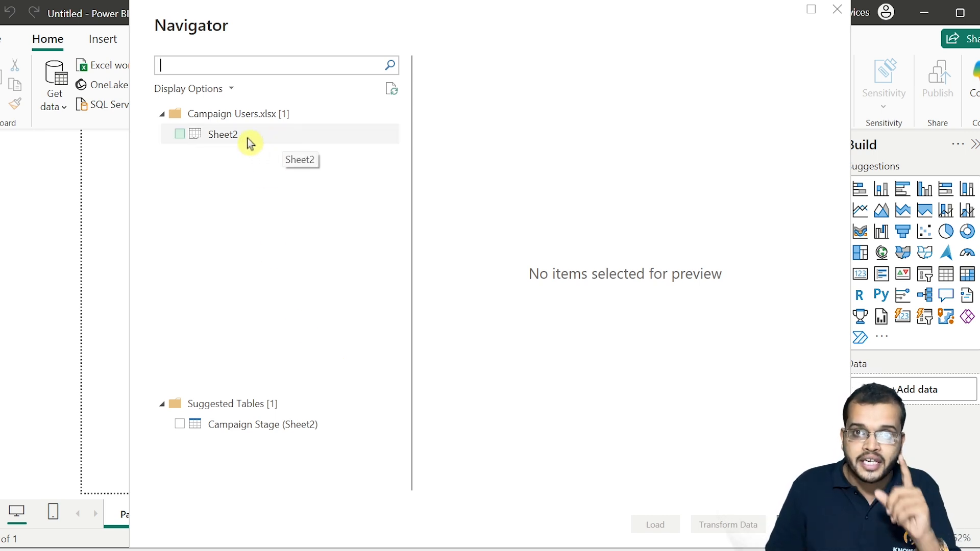
# - Select Sheet2 of the workbook, open it in Power Query Editor for transformation and refresh its outdated preview
pyautogui.click(179, 134)
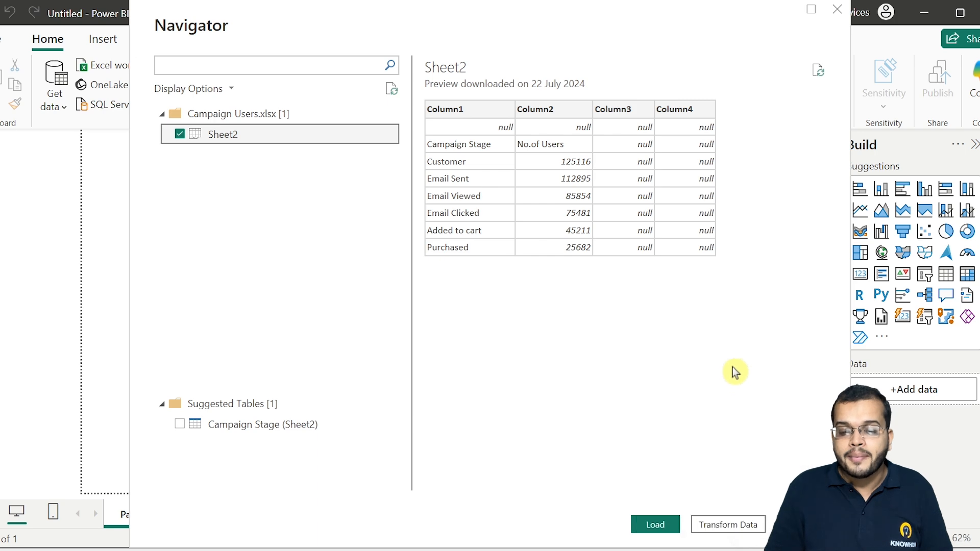
pyautogui.click(731, 524)
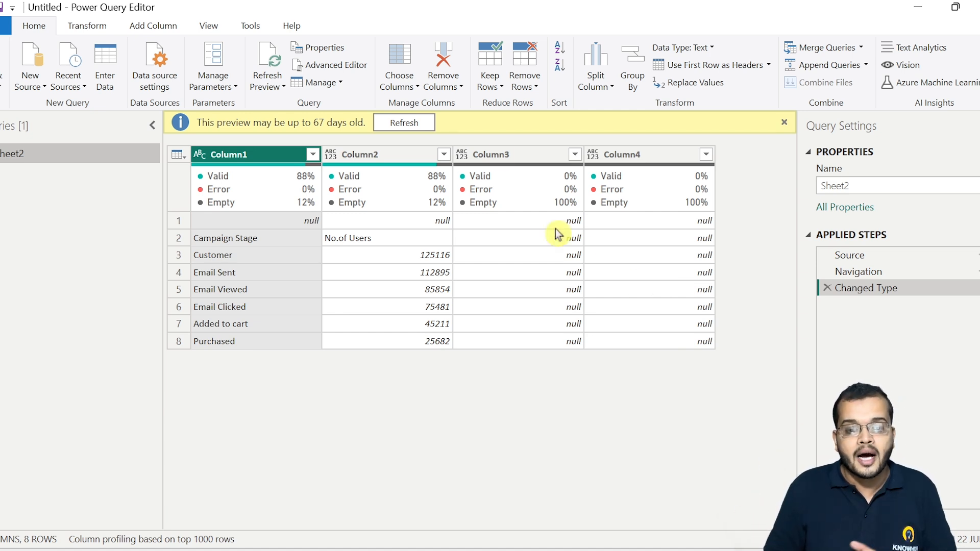
pyautogui.click(414, 124)
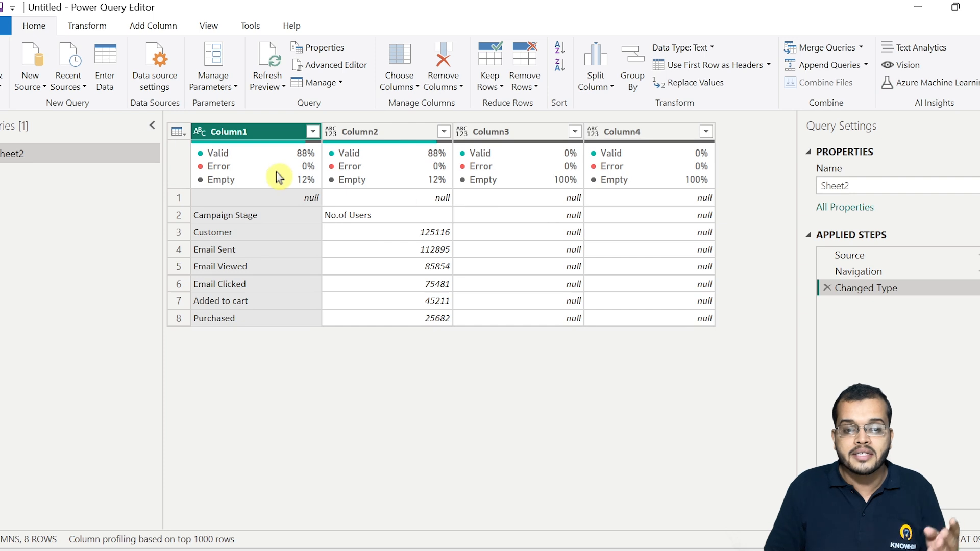
# - Examine the valid, error and empty statistics of Column1, Column2 and Column3
pyautogui.moveTo(267, 175)
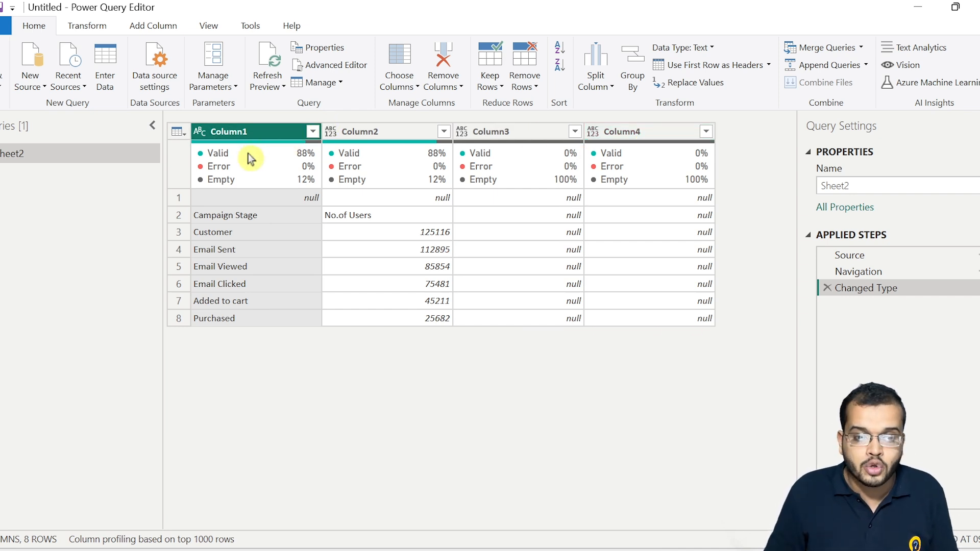
pyautogui.moveTo(304, 160)
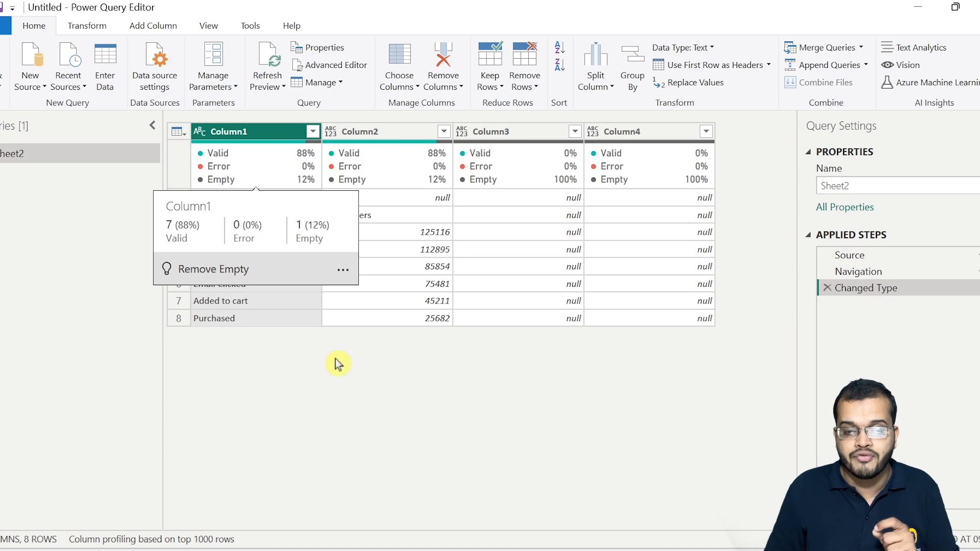
pyautogui.click(371, 134)
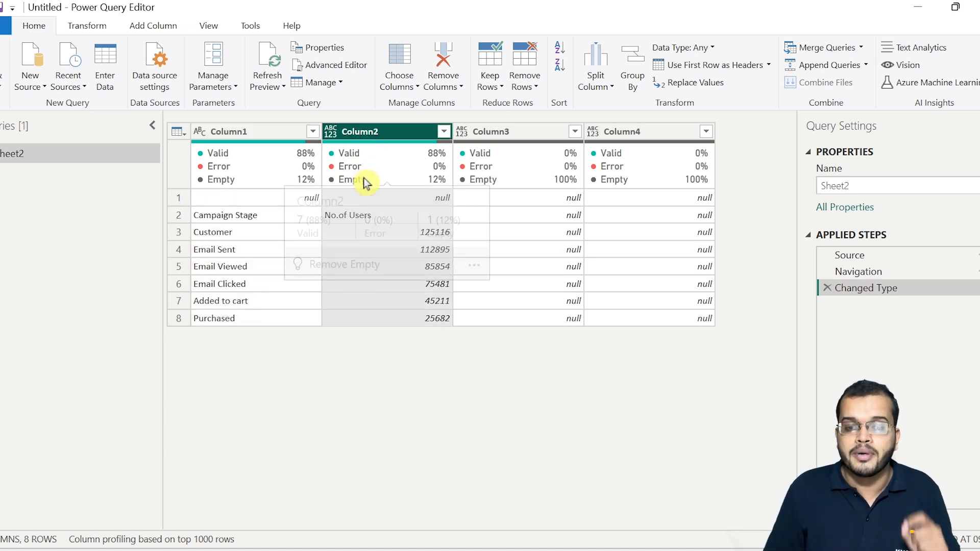
pyautogui.moveTo(370, 179)
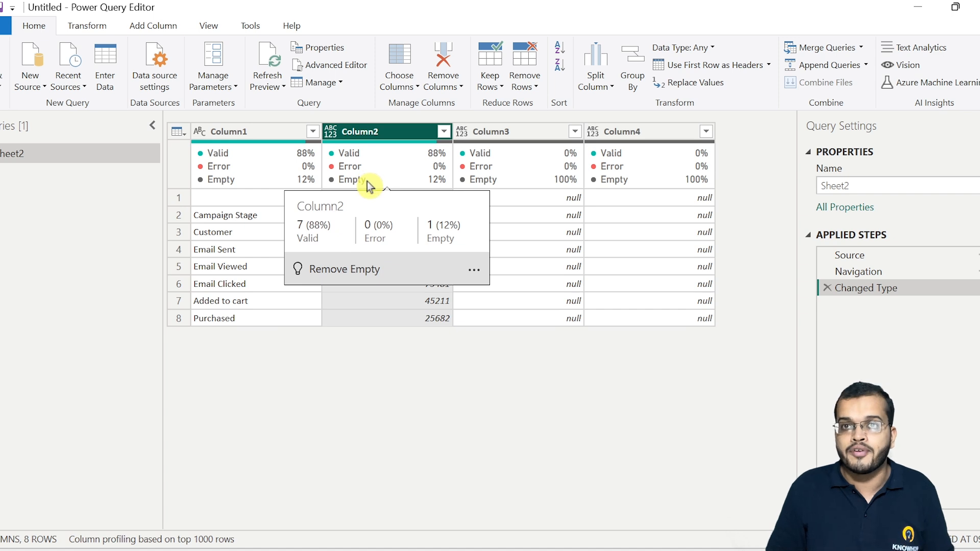
pyautogui.click(526, 131)
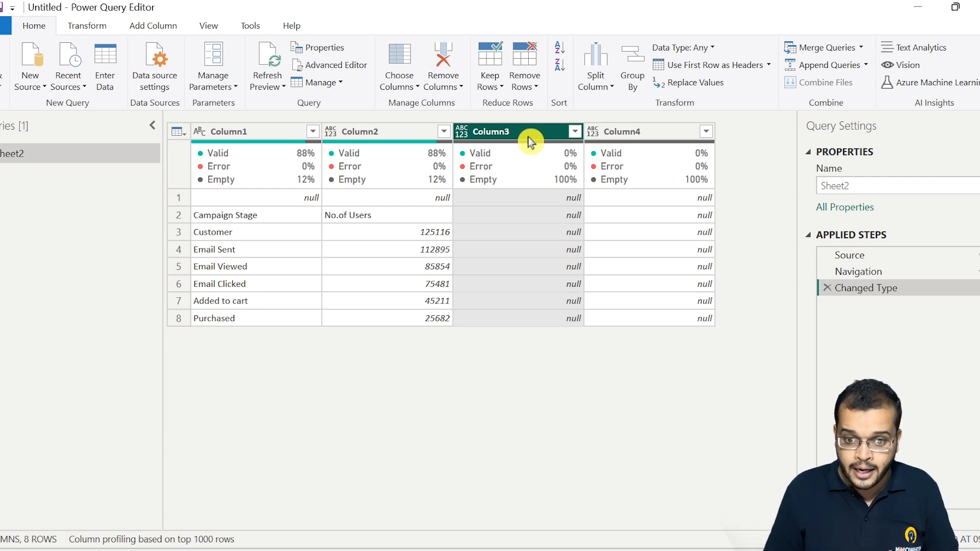
# - Try removing the empty Column4, and delete that removal from the query's applied steps
pyautogui.click(663, 131)
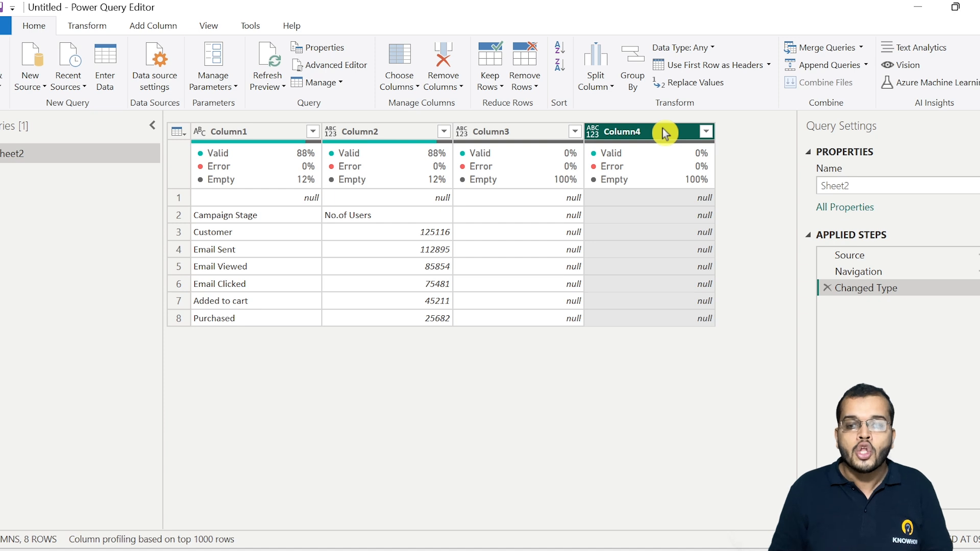
pyautogui.rightClick(664, 133)
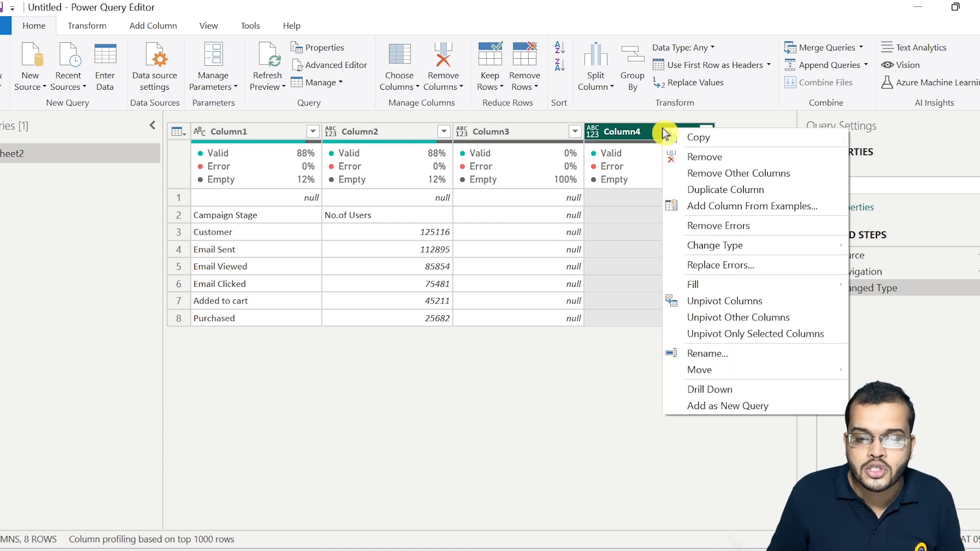
pyautogui.click(700, 162)
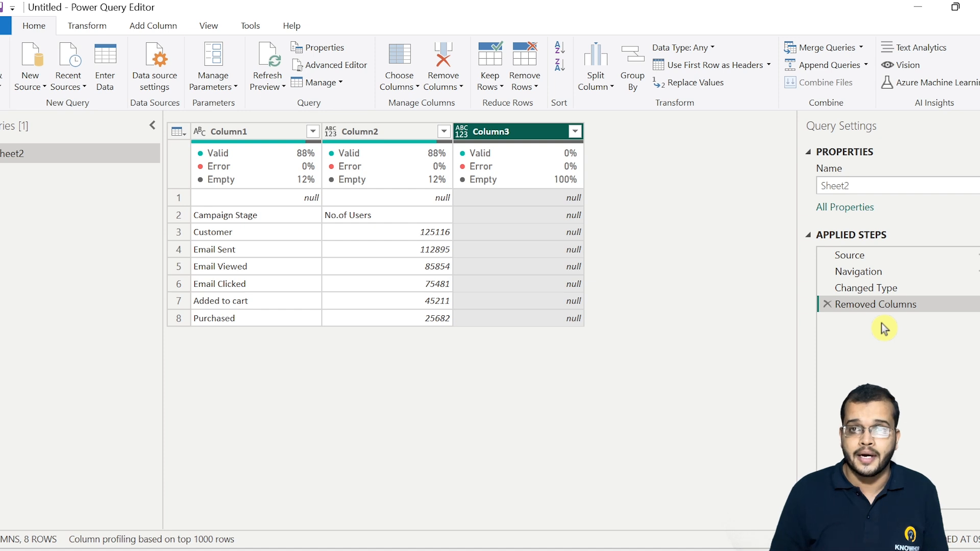
pyautogui.click(828, 304)
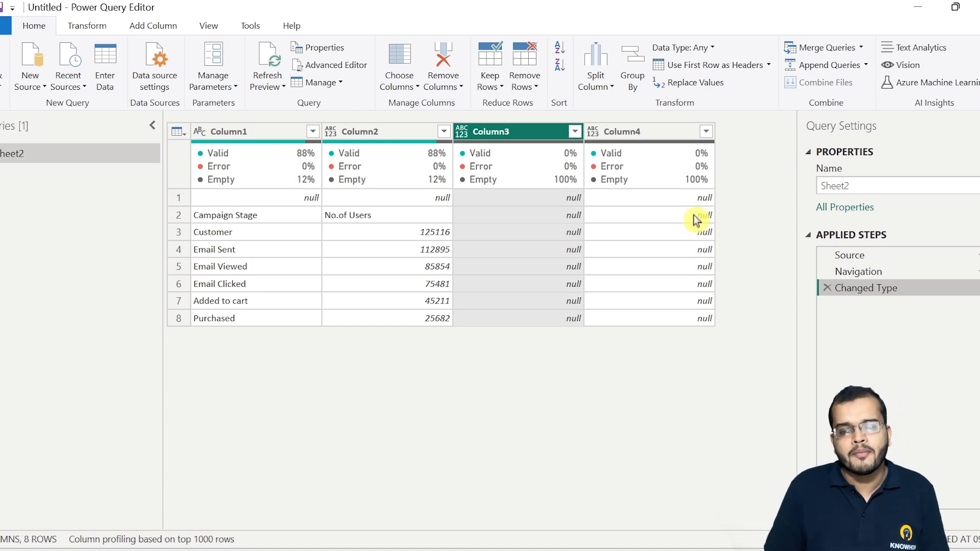
# - Remove the empty columns Column4 and Column3 from the Sheet2 query
pyautogui.click(663, 132)
pyautogui.rightClick(661, 131)
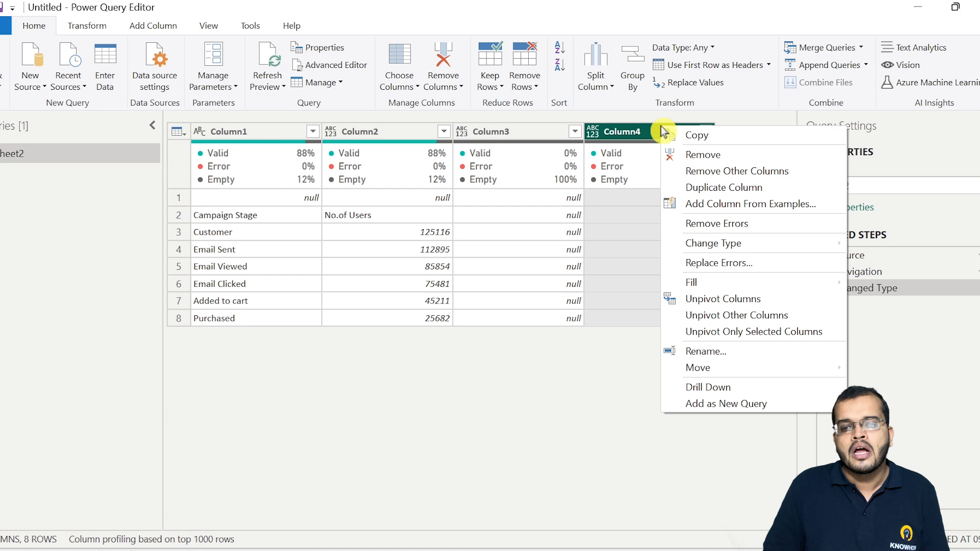
pyautogui.click(694, 153)
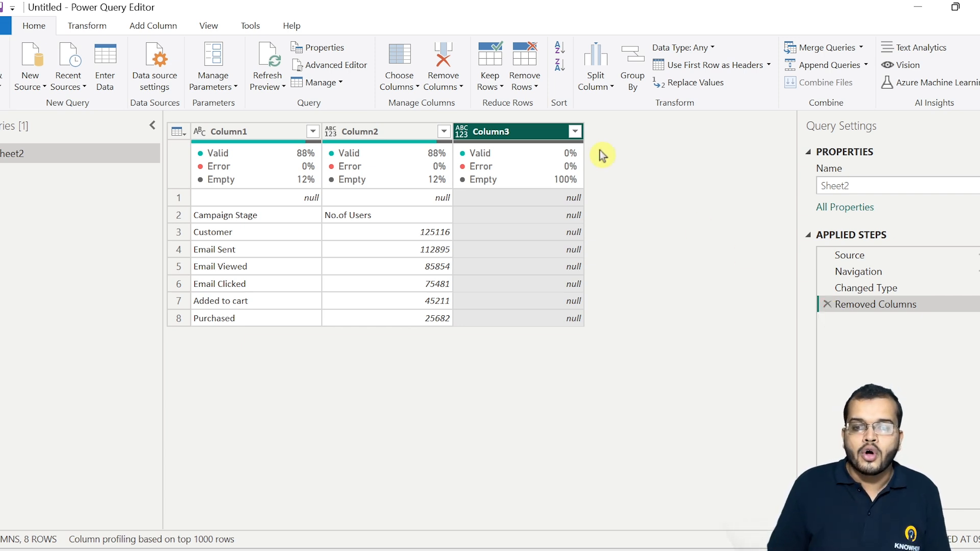
pyautogui.rightClick(543, 135)
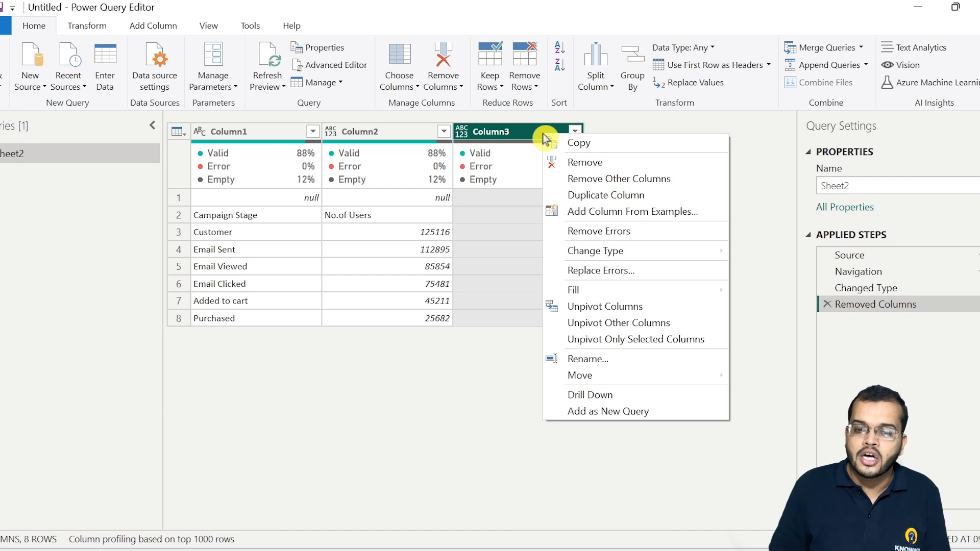
pyautogui.click(567, 164)
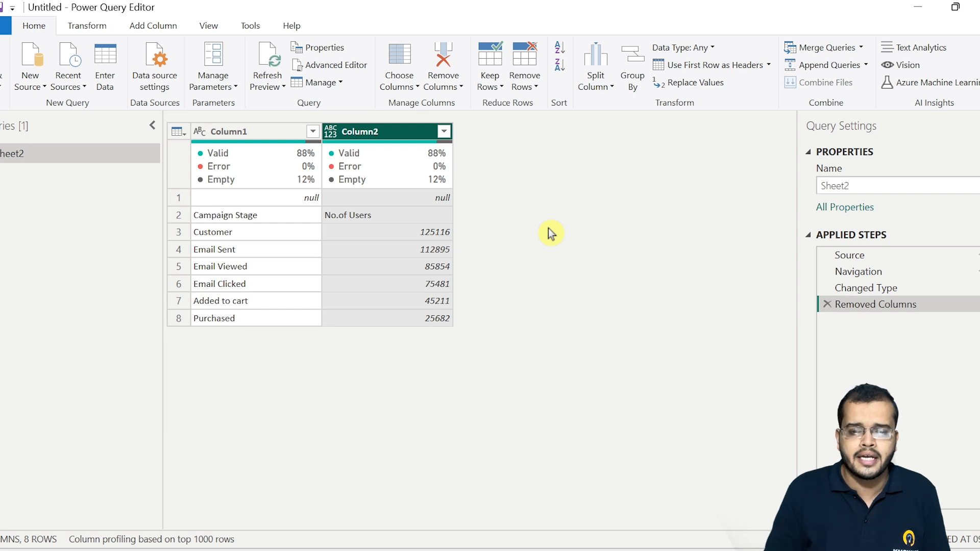
# - Check the null values in the first row and remove 1 top row from the table
pyautogui.click(264, 198)
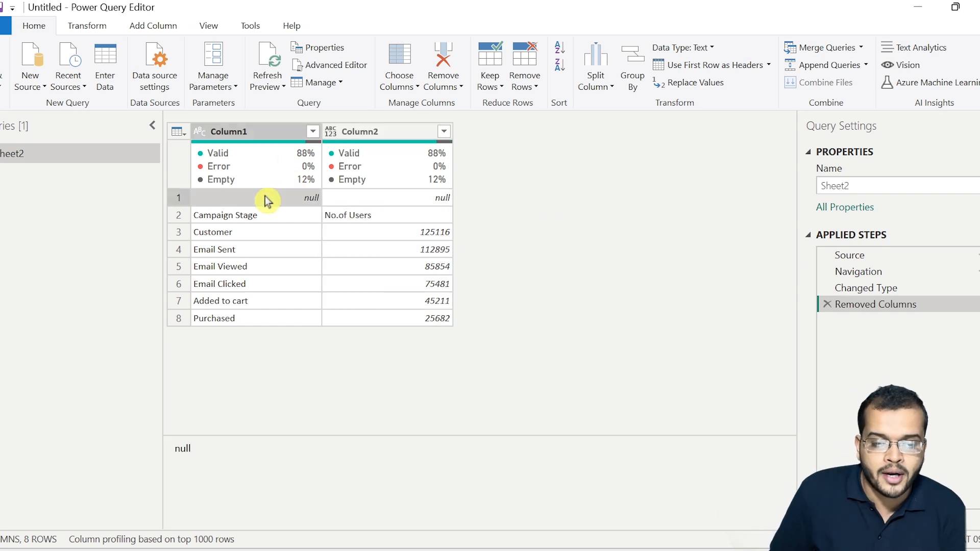
pyautogui.click(390, 132)
pyautogui.click(402, 198)
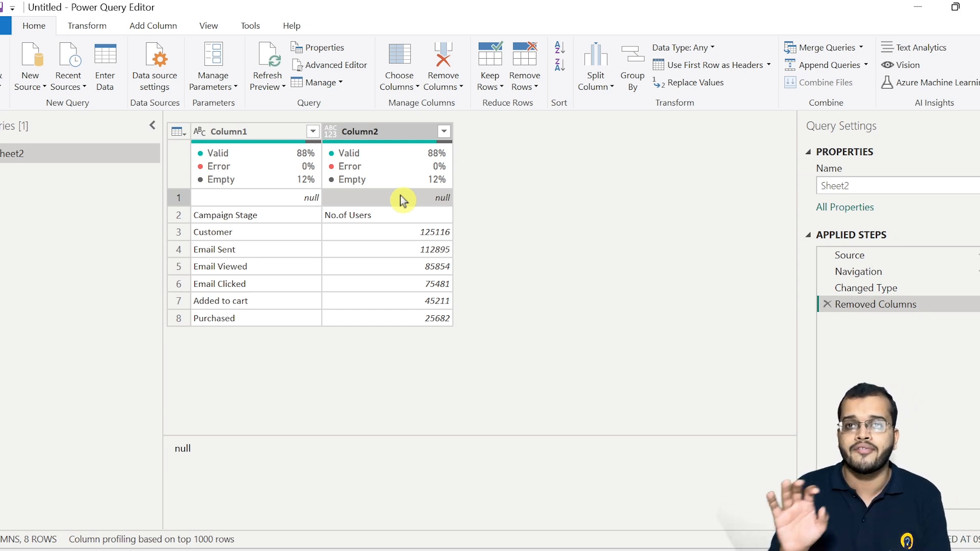
pyautogui.click(189, 200)
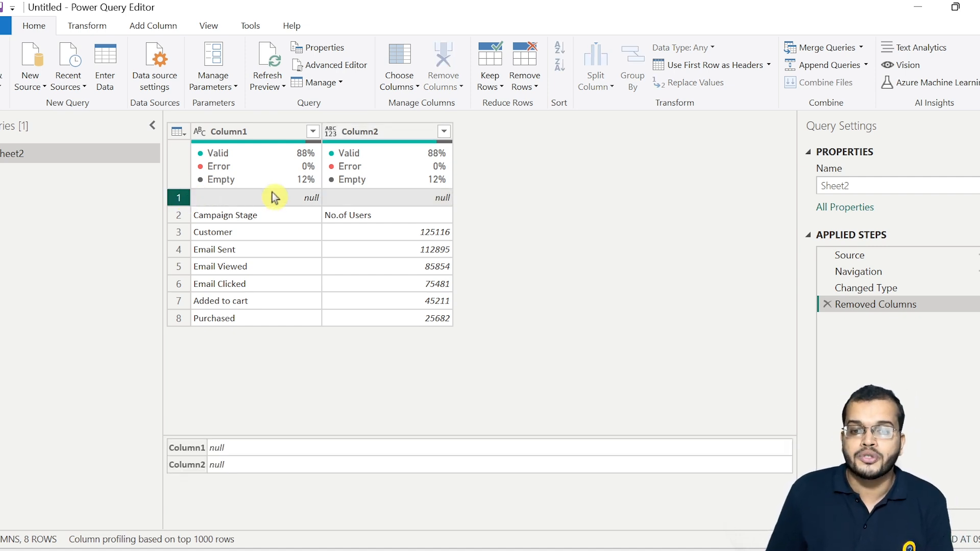
pyautogui.click(539, 89)
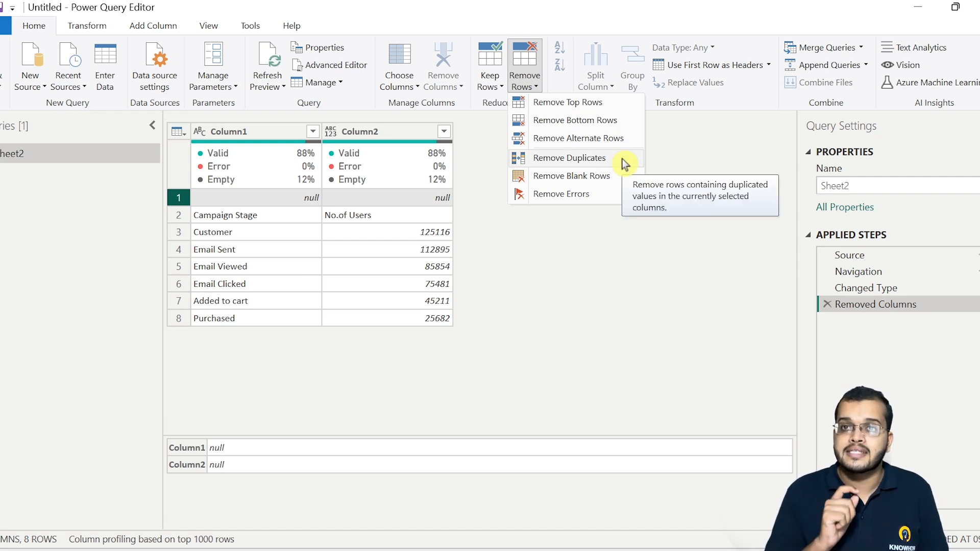
pyautogui.click(601, 106)
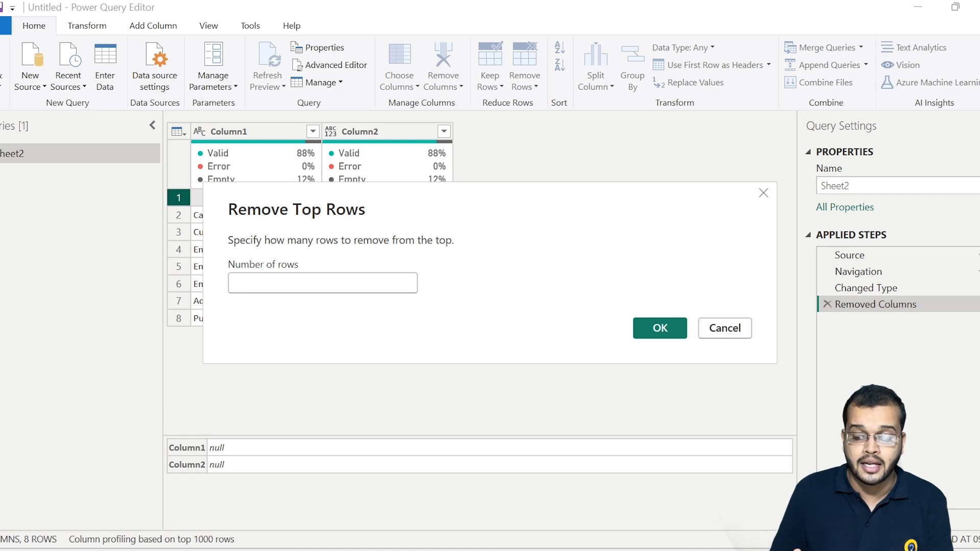
pyautogui.write('1')
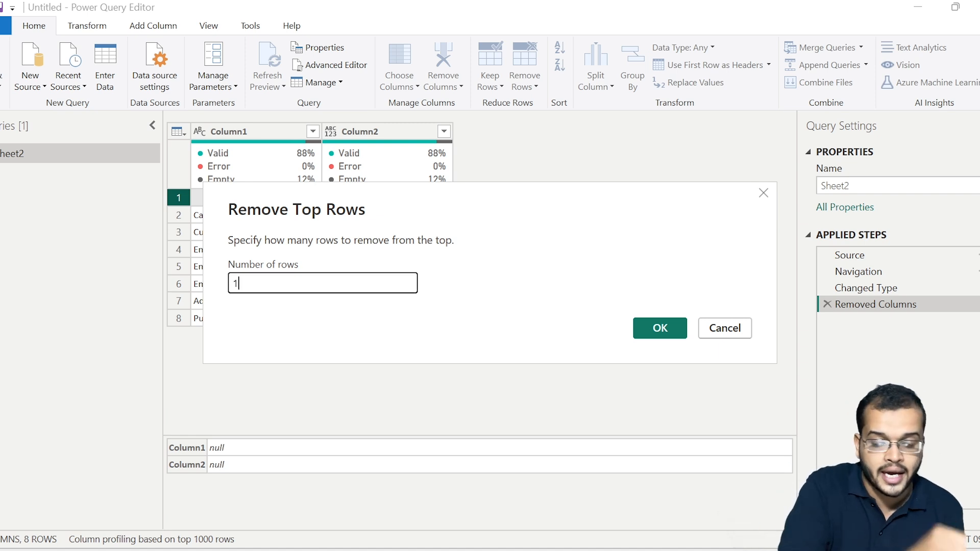
pyautogui.click(644, 331)
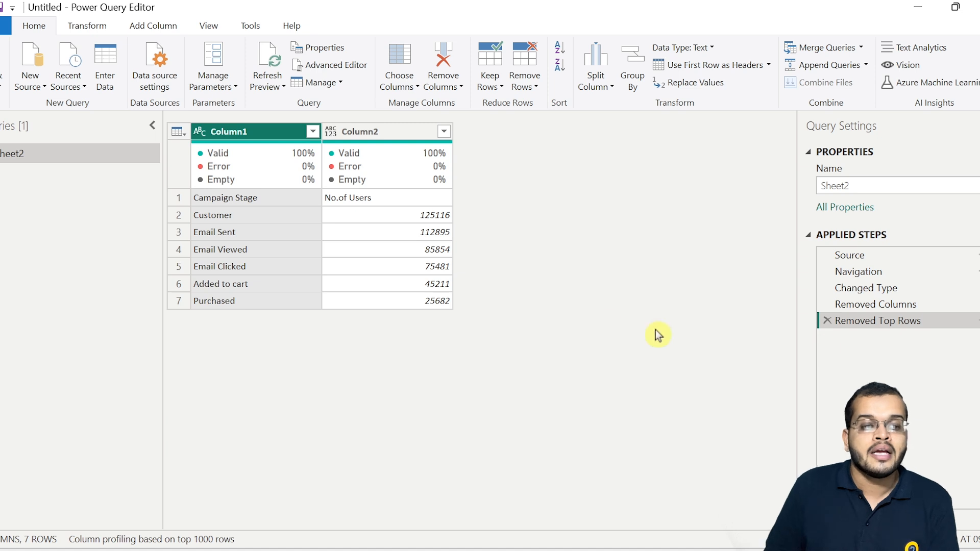
# - Review Column2, the header texts in the first row, and each campaign stage from Customer to Purchased
pyautogui.click(375, 132)
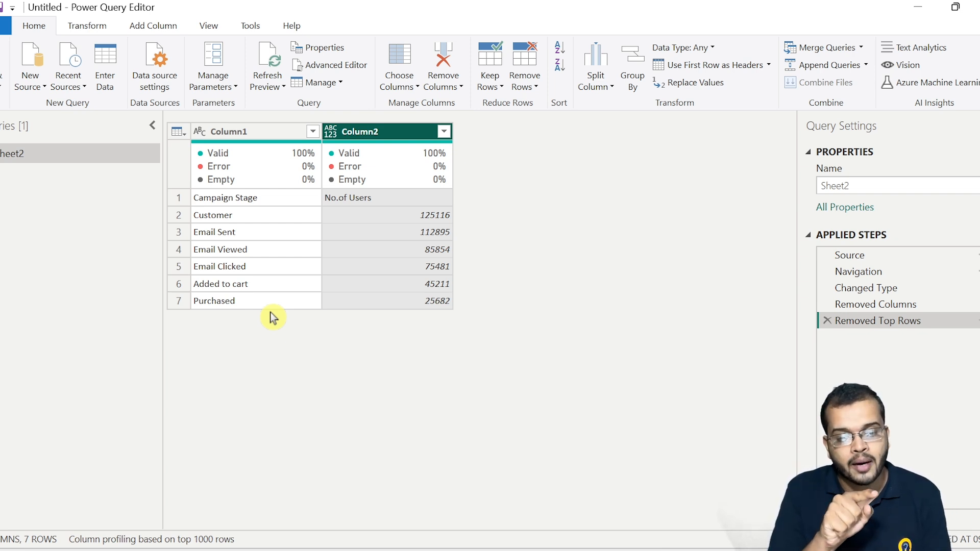
pyautogui.click(275, 198)
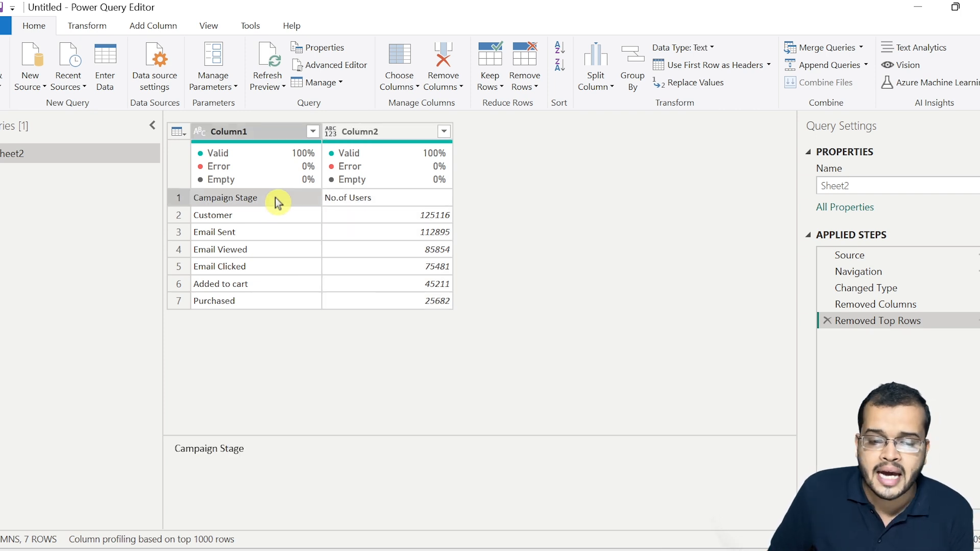
pyautogui.click(348, 199)
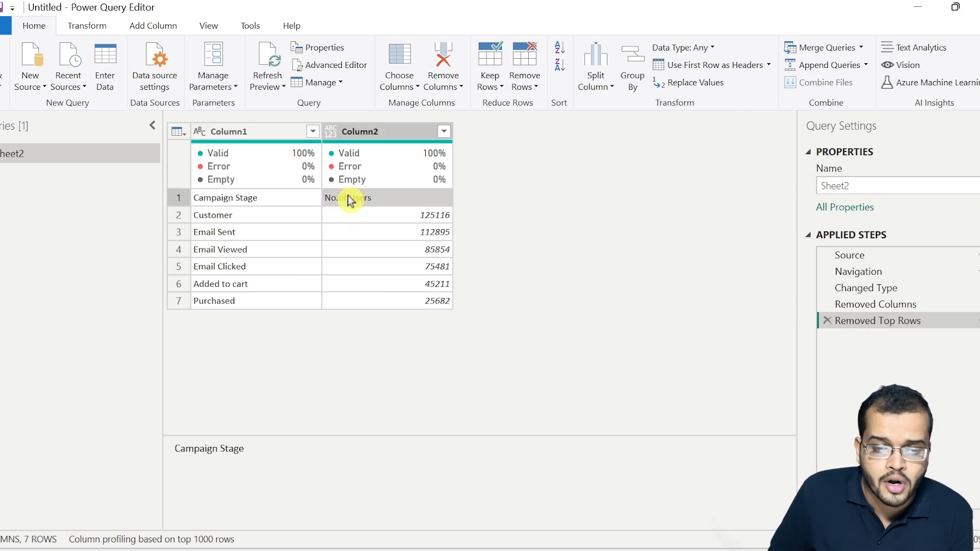
pyautogui.click(259, 199)
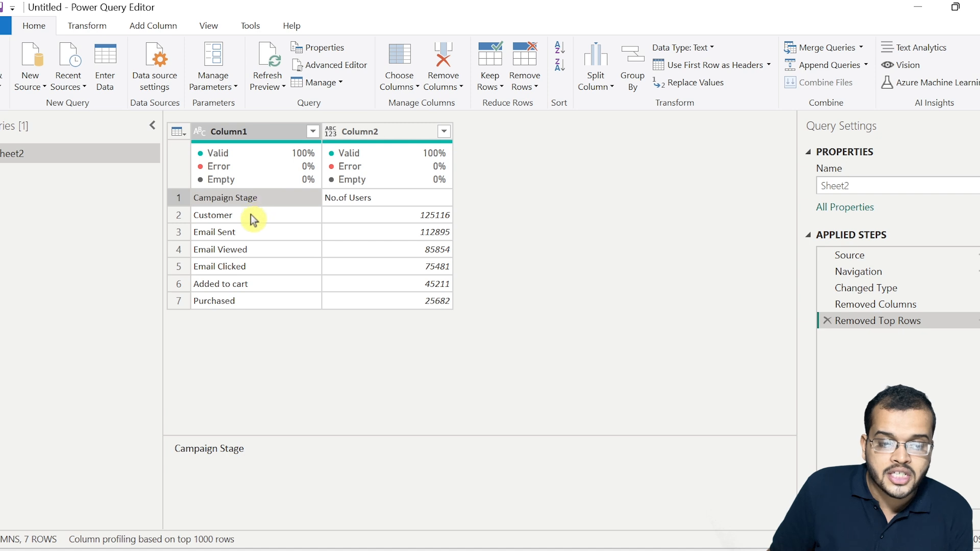
pyautogui.click(253, 219)
pyautogui.click(246, 235)
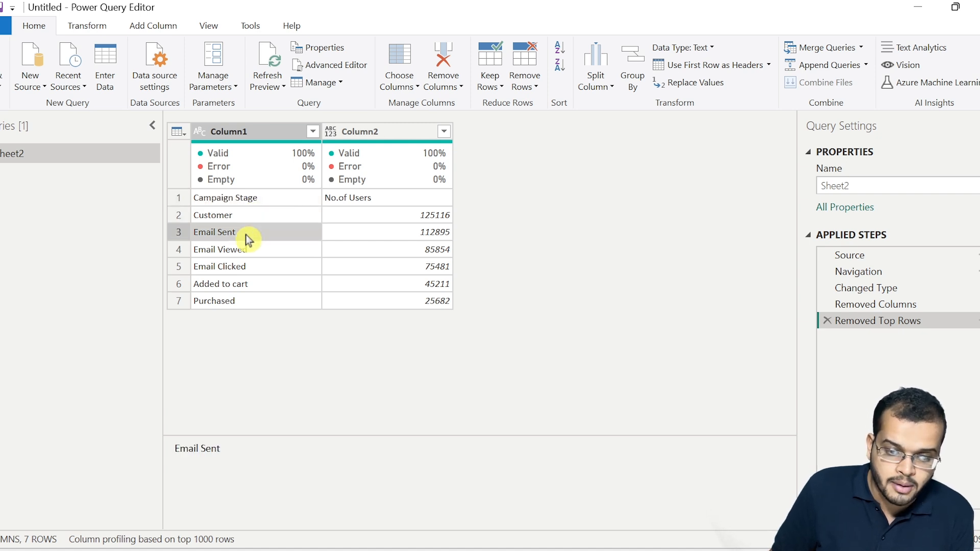
pyautogui.click(249, 254)
pyautogui.click(255, 270)
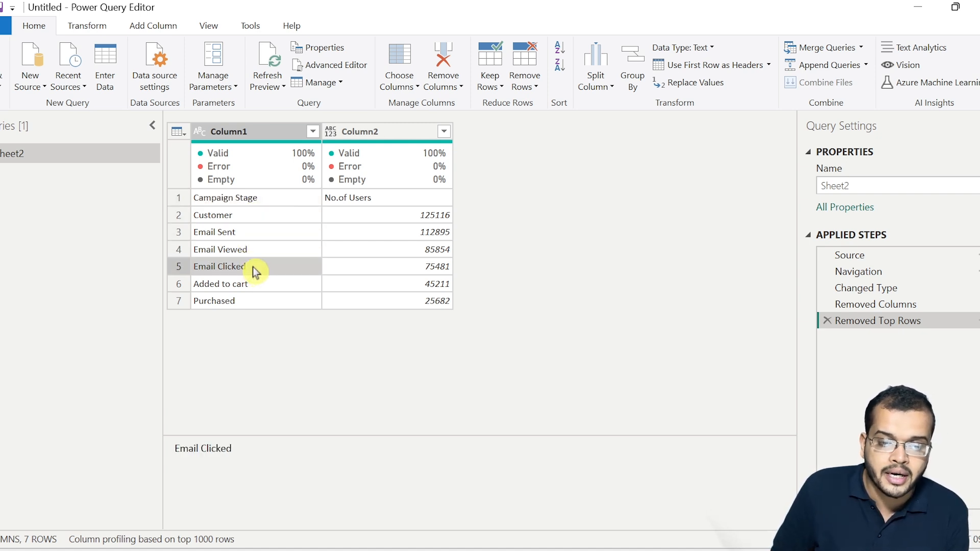
pyautogui.click(250, 287)
pyautogui.click(250, 305)
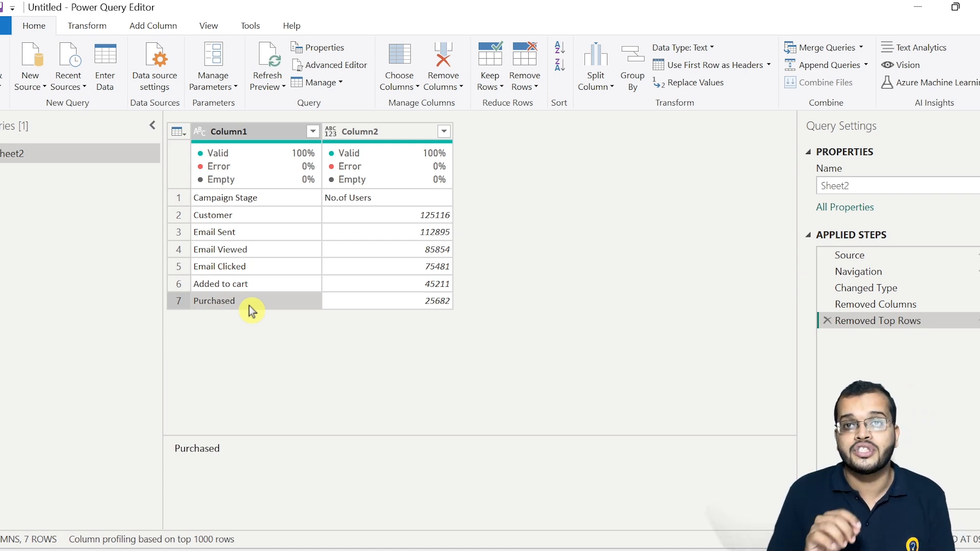
# - Compare the Campaign Stage and No.of Users texts in the first row with the Column1 and Column2 headers
pyautogui.click(265, 201)
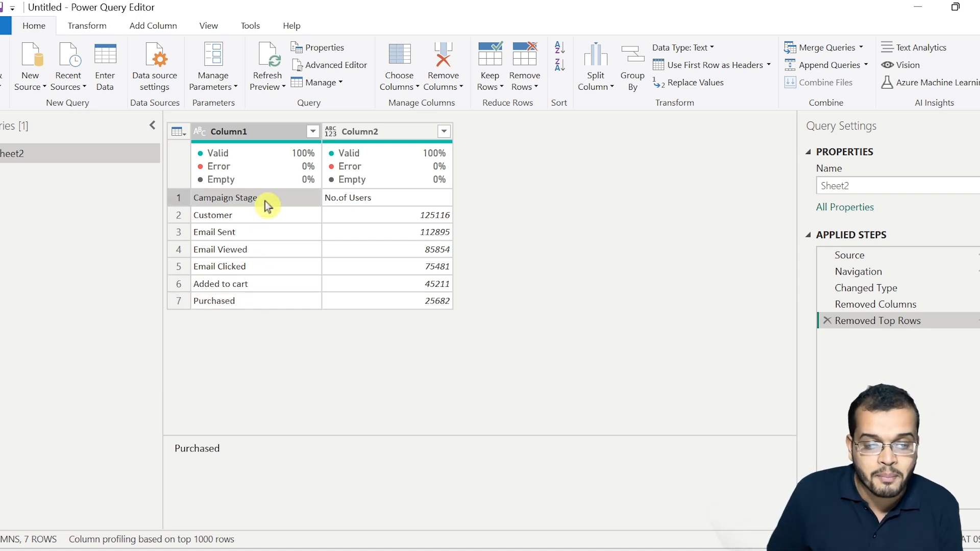
pyautogui.click(351, 200)
pyautogui.click(303, 202)
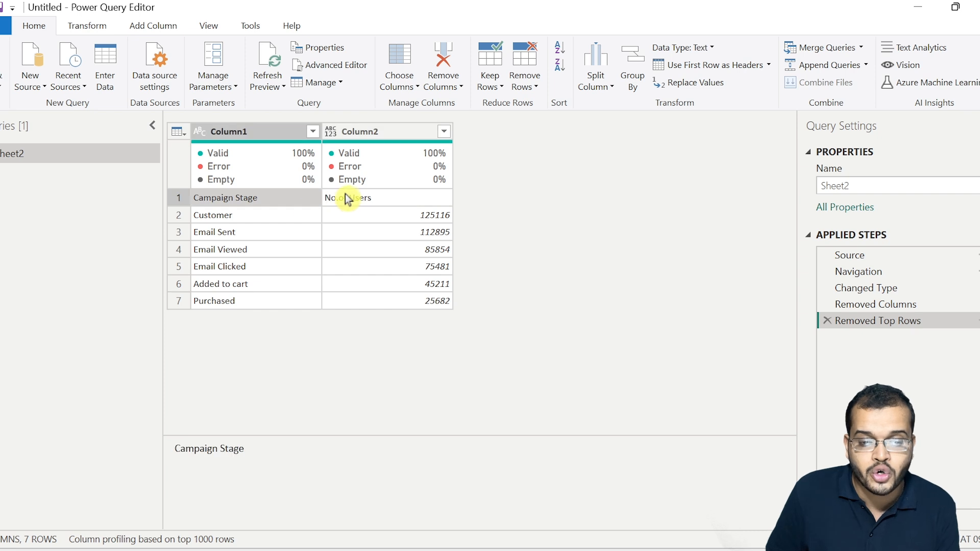
pyautogui.click(350, 200)
pyautogui.click(291, 133)
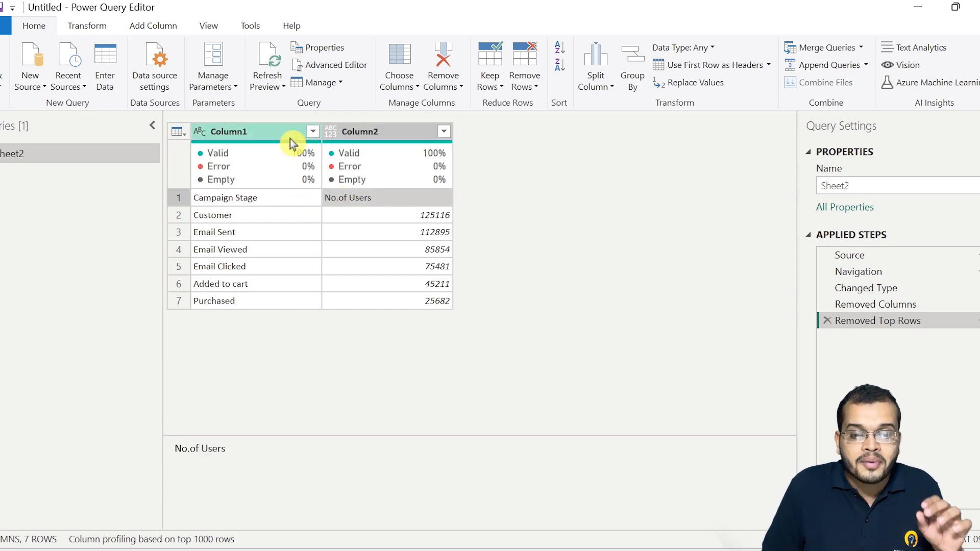
pyautogui.click(371, 134)
pyautogui.click(213, 195)
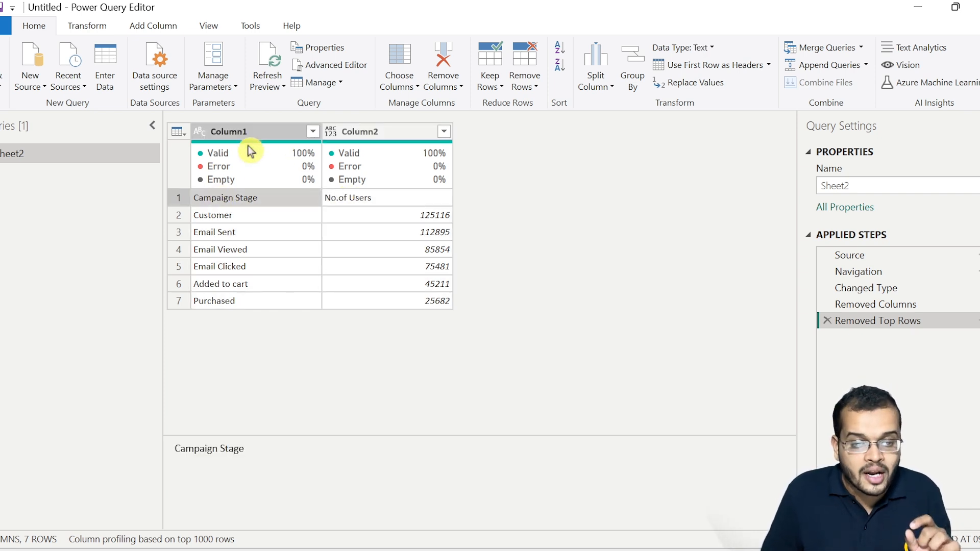
pyautogui.click(250, 136)
pyautogui.click(350, 199)
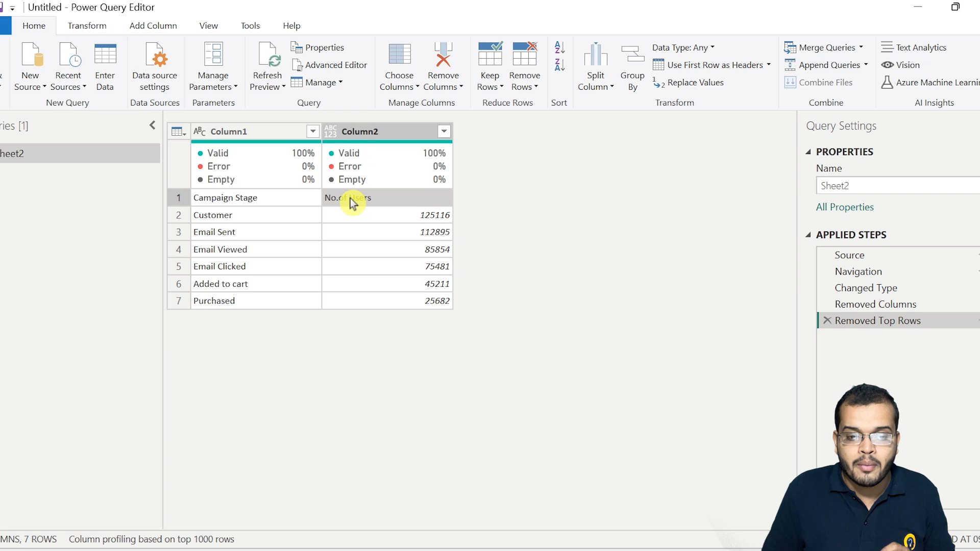
pyautogui.click(362, 133)
pyautogui.moveTo(347, 173)
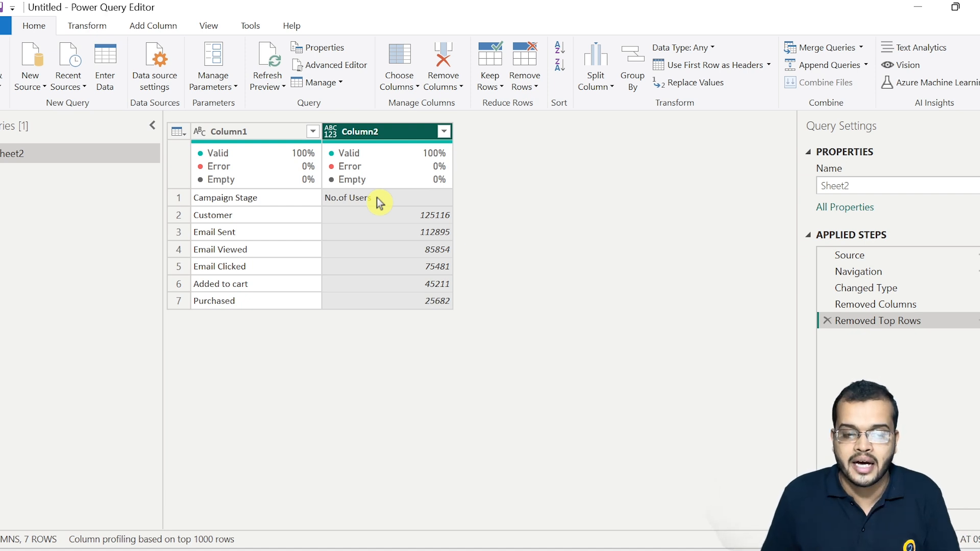
# - Promote the first row of the Sheet2 table to column headers and check the No.of Users column's quality statistics
pyautogui.click(184, 203)
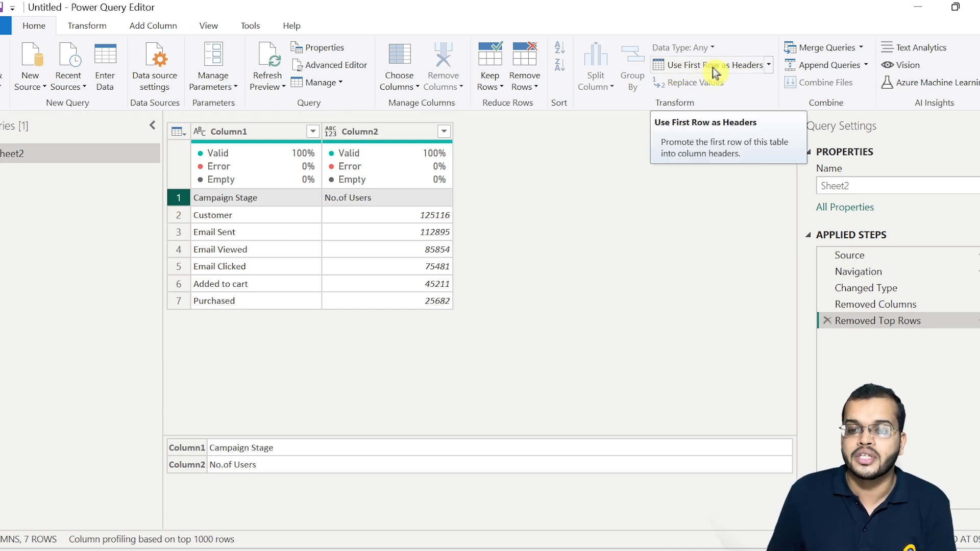
pyautogui.click(769, 66)
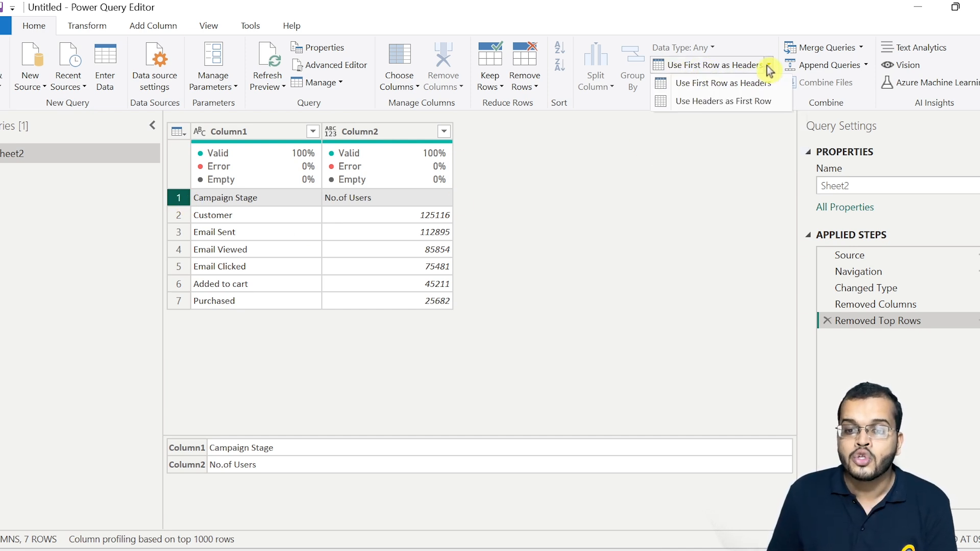
pyautogui.click(707, 89)
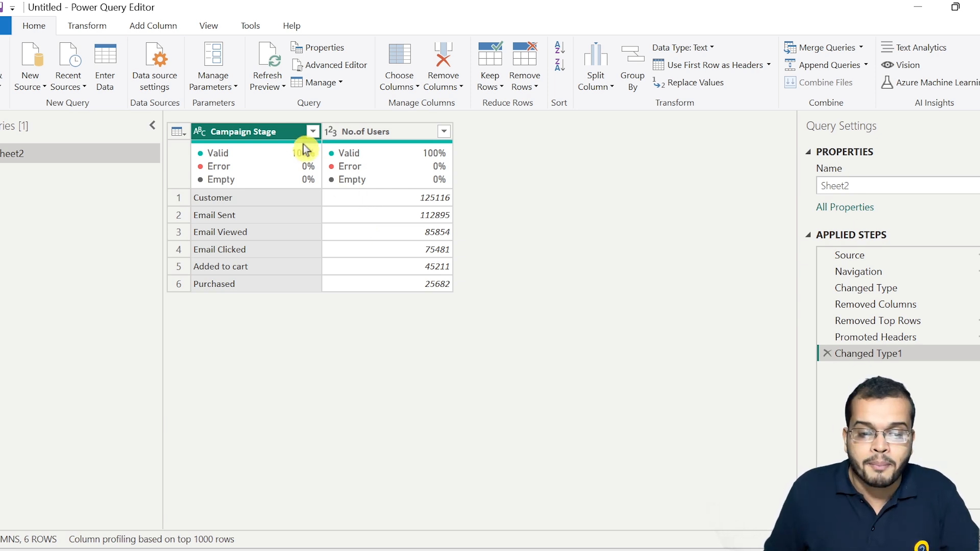
pyautogui.click(378, 134)
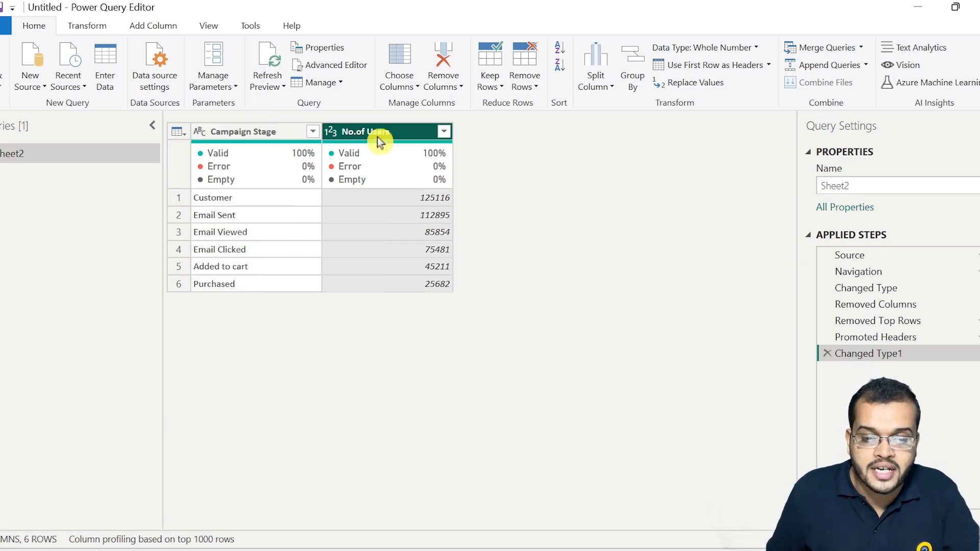
pyautogui.moveTo(301, 159)
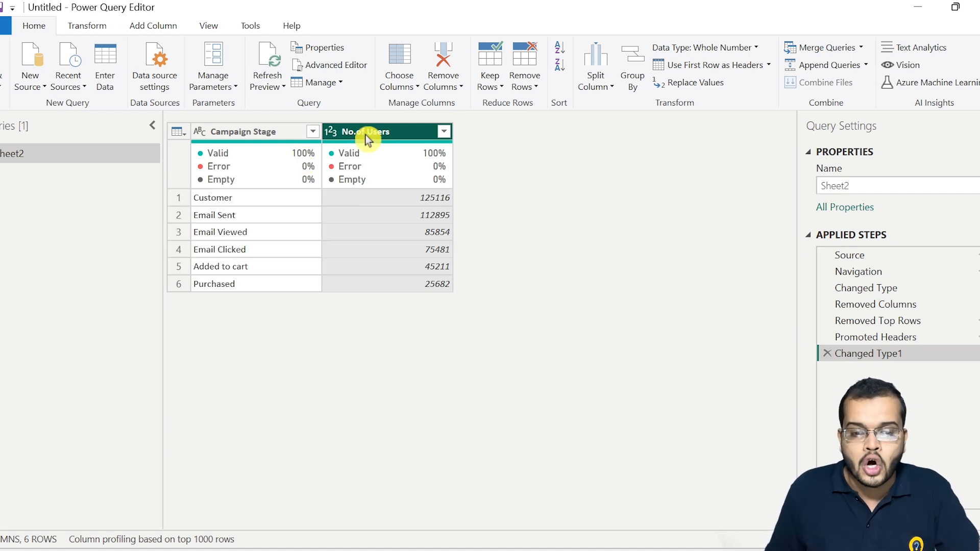
pyautogui.moveTo(443, 161)
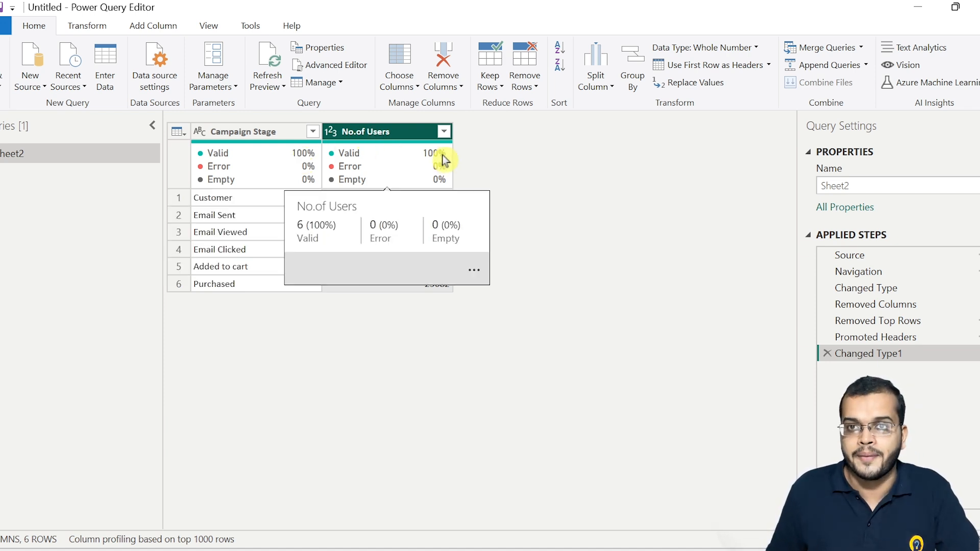